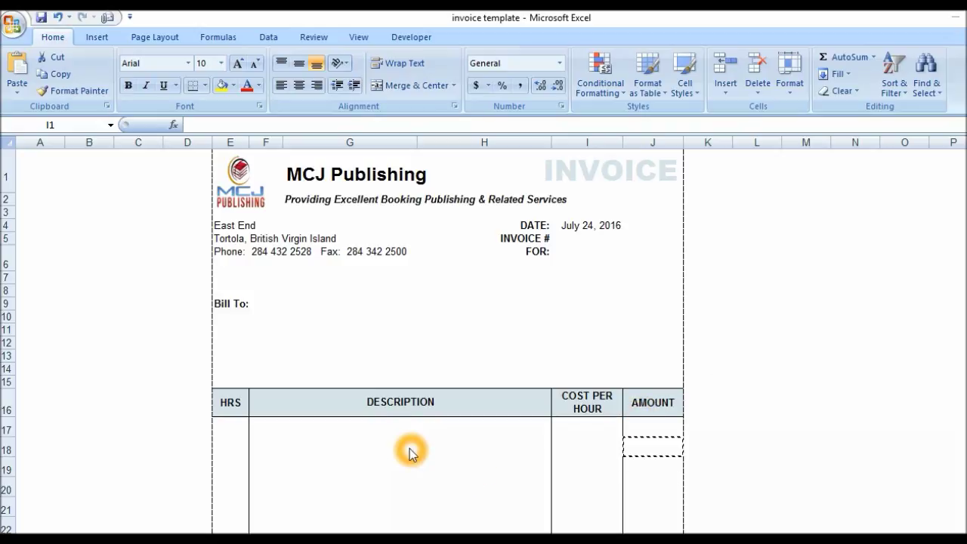
Step: On the services sheet, select the five services in A2:A6, Video Editing through General Administrative Services
{"action": "left_click", "coordinate": [369, 449]}
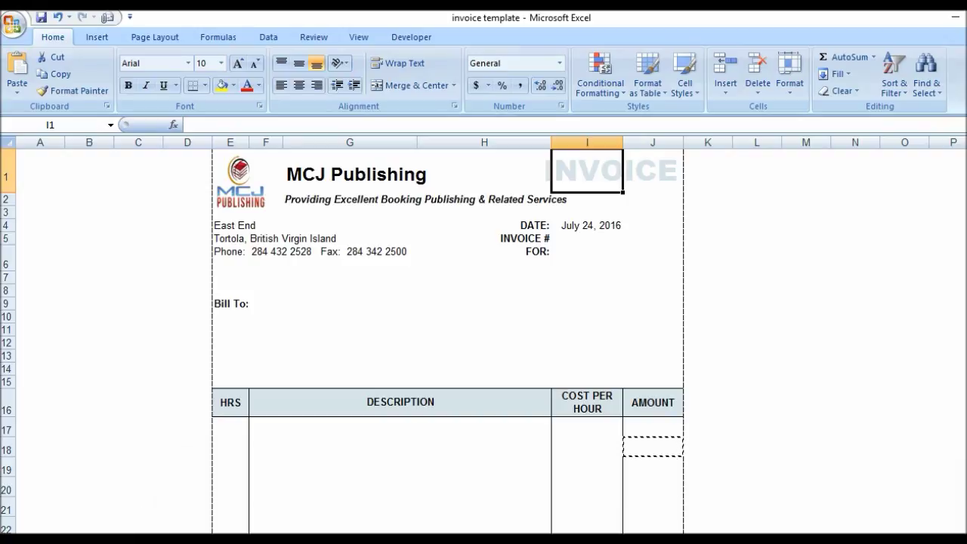
{"action": "key", "text": "ctrl+Page_Down"}
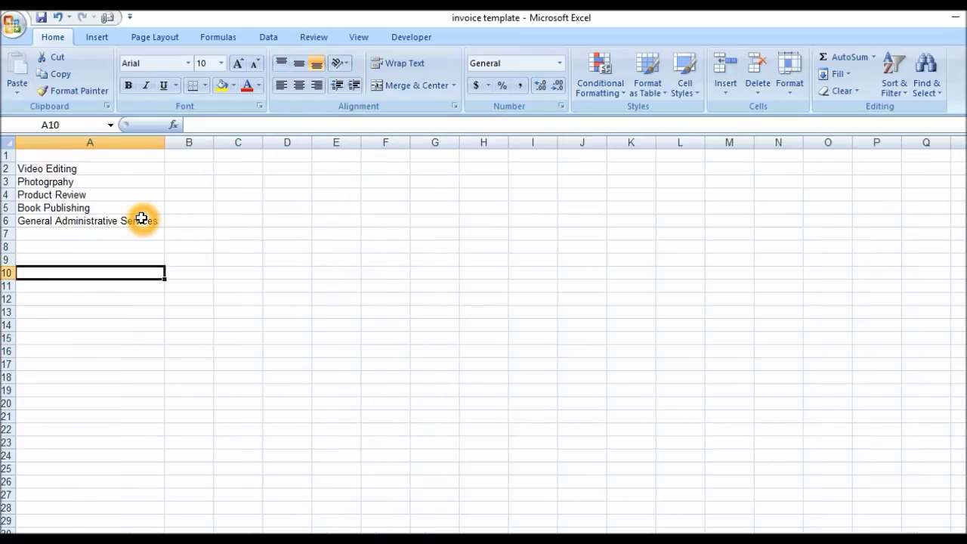
{"action": "left_click", "coordinate": [107, 168]}
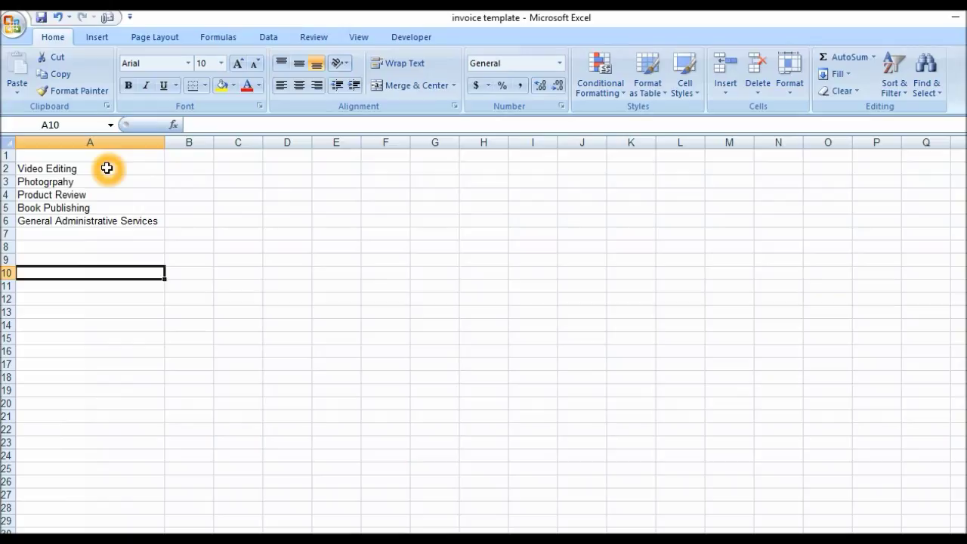
{"action": "left_click", "coordinate": [94, 169]}
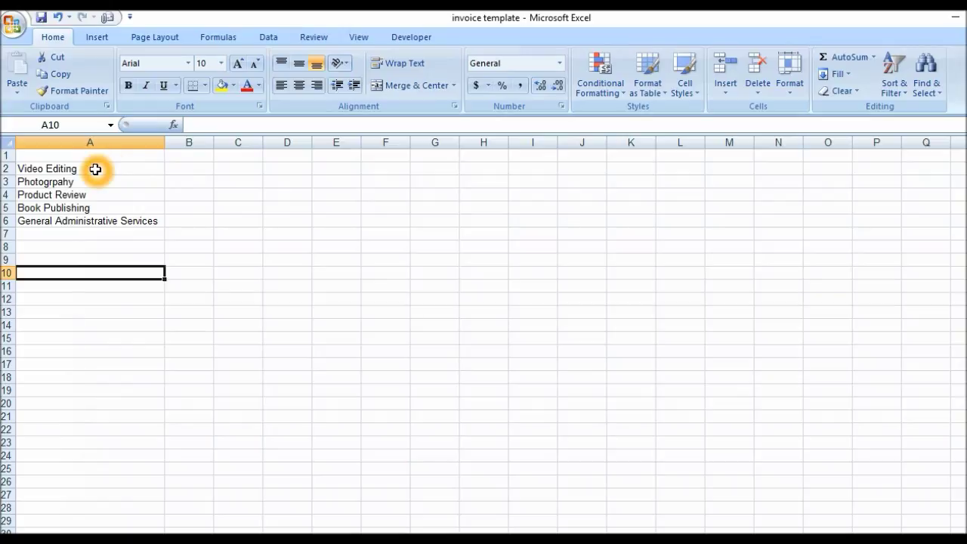
{"action": "left_click", "coordinate": [130, 233]}
{"action": "key", "text": "Up"}
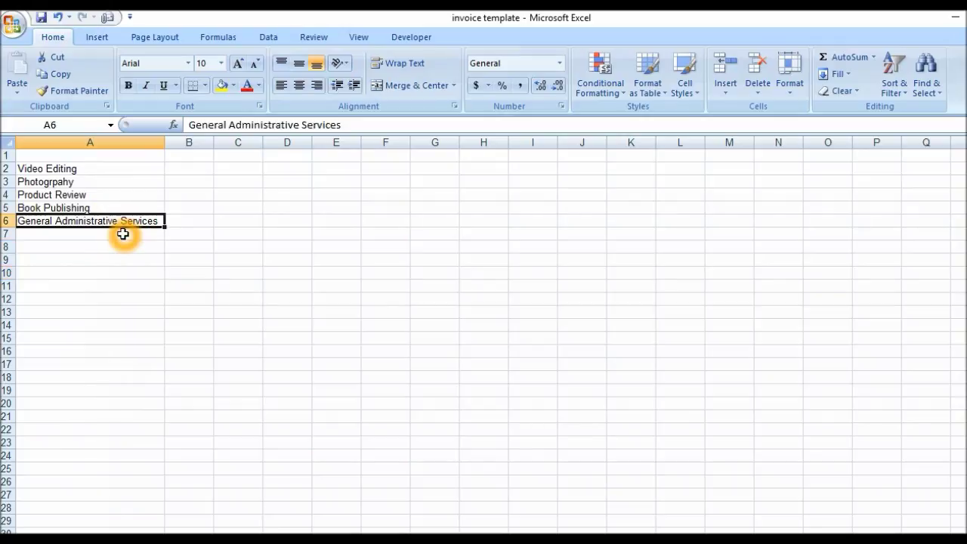
{"action": "key", "text": "Up"}
{"action": "key", "text": "Up"}
{"action": "key", "text": "Up"}
{"action": "key", "text": "Up"}
{"action": "key", "text": "shift+Down"}
{"action": "key", "text": "shift+Down"}
{"action": "key", "text": "shift+Down"}
{"action": "key", "text": "shift+Down"}
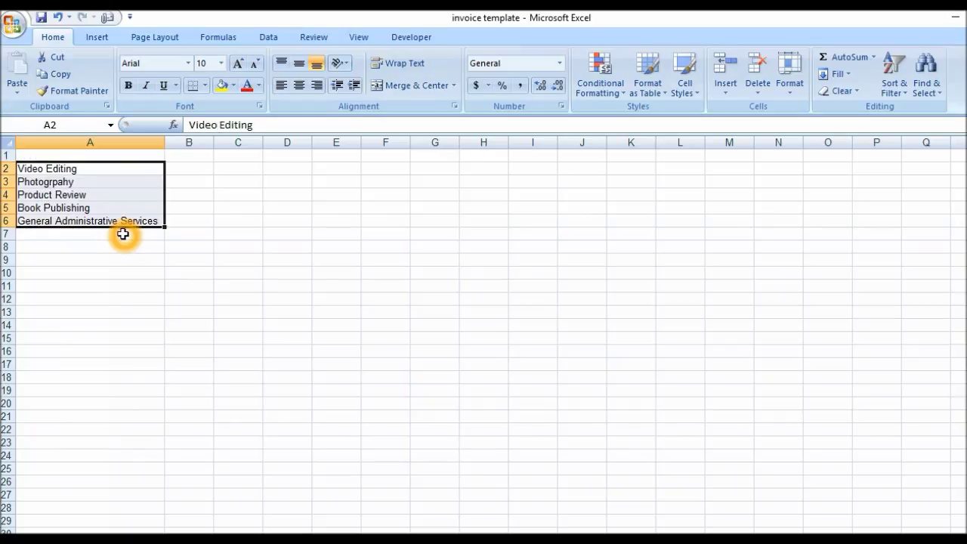
Step: Name the selected range A2:A6 'descriptions' and go back to the MCJ Publishing invoice sheet
{"action": "right_click", "coordinate": [125, 196]}
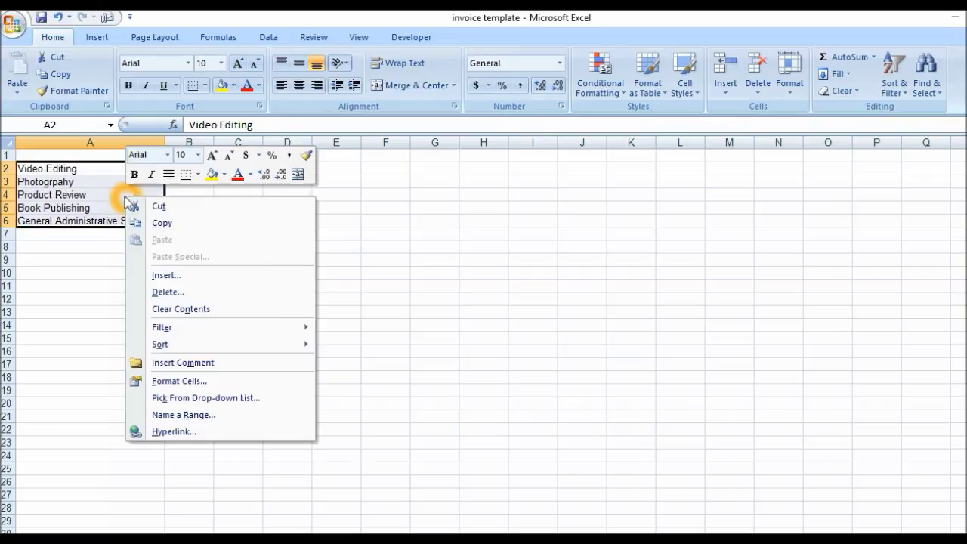
{"action": "left_click", "coordinate": [177, 416]}
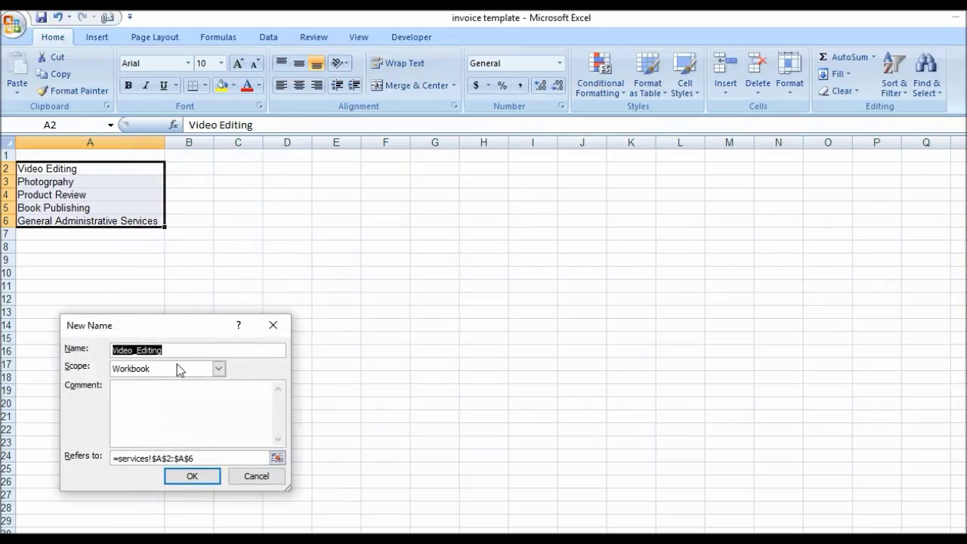
{"action": "type", "text": "desc"}
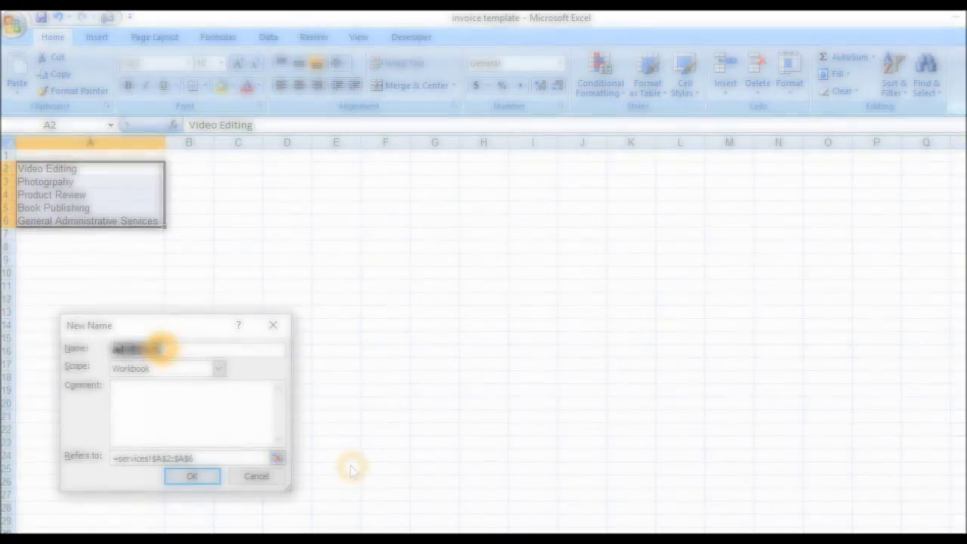
{"action": "type", "text": "ription"}
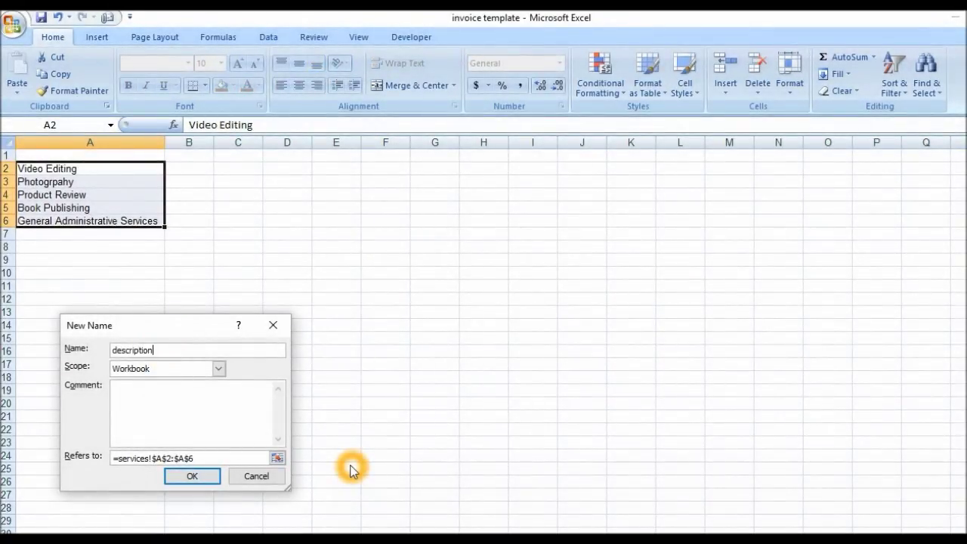
{"action": "type", "text": "s"}
{"action": "left_click", "coordinate": [189, 476]}
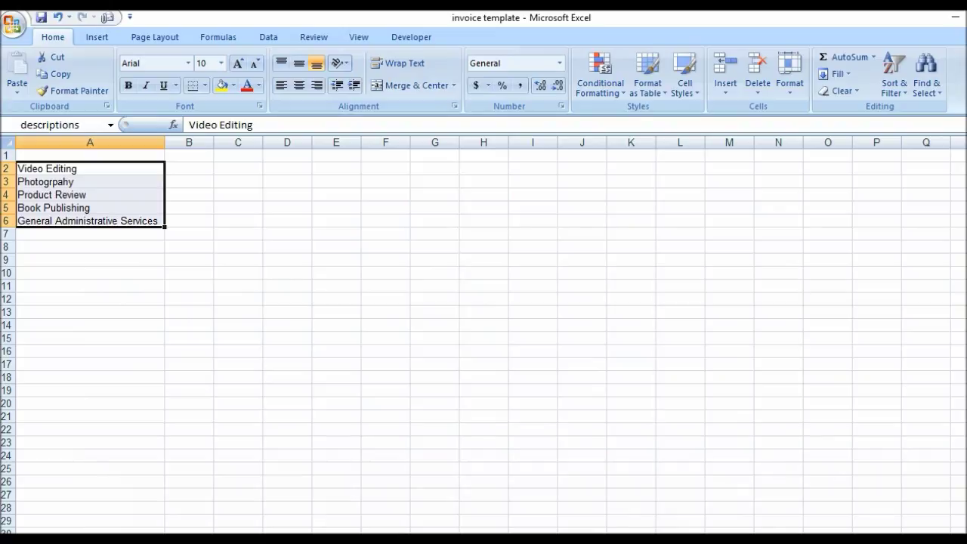
{"action": "key", "text": "ctrl+Page_Up"}
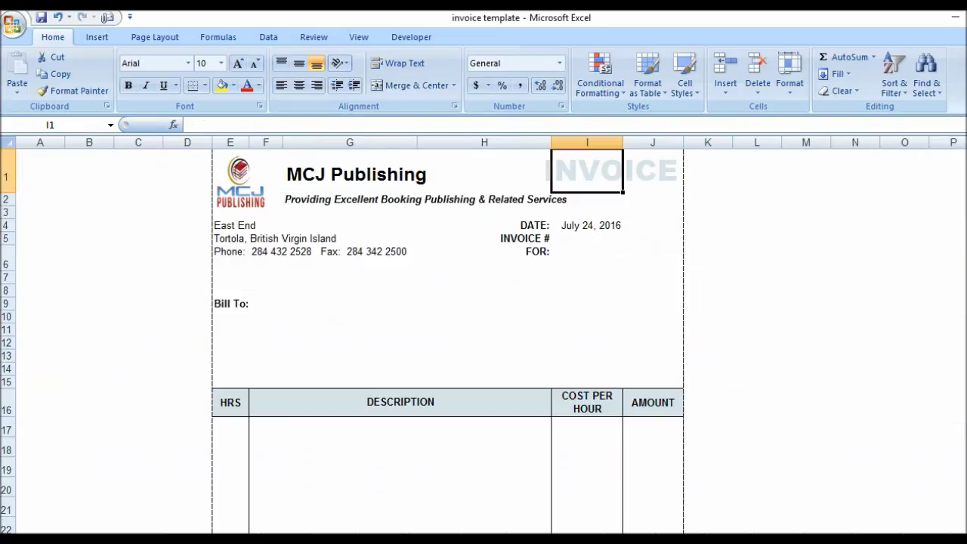
Step: Select the DESCRIPTION cells from F17 down to row 30 on the invoice sheet
{"action": "left_click", "coordinate": [285, 428]}
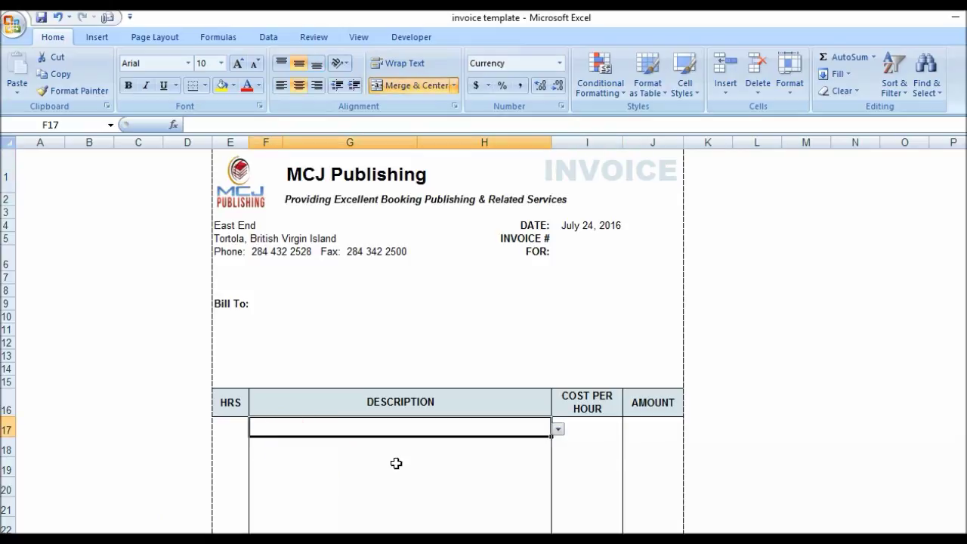
{"action": "key", "text": "shift+Down"}
{"action": "key", "text": "shift+Down"}
{"action": "key", "text": "shift+Down"}
{"action": "key", "text": "shift+Down"}
{"action": "key", "text": "shift+Down"}
{"action": "key", "text": "shift+Down"}
{"action": "key", "text": "shift+Down"}
{"action": "key", "text": "shift+Down"}
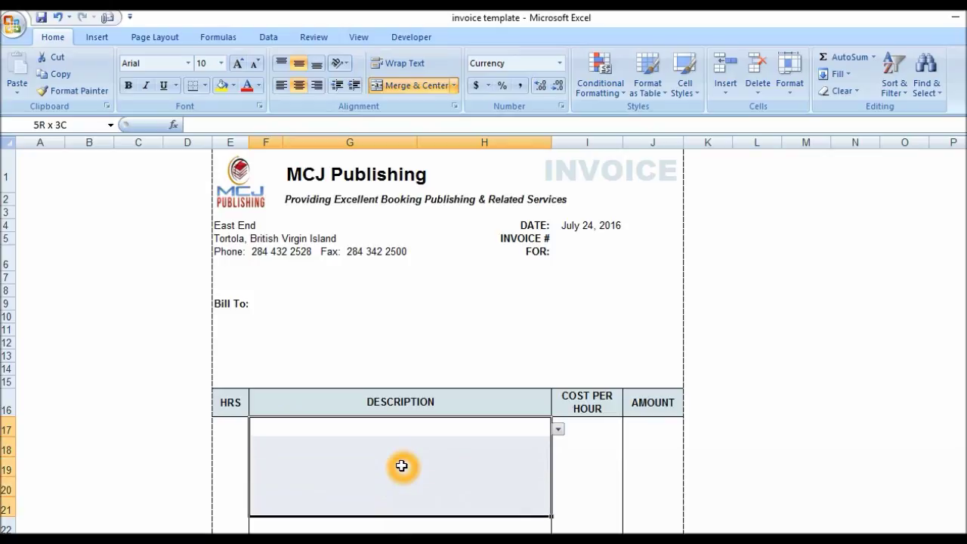
{"action": "key", "text": "shift+Down"}
{"action": "key", "text": "shift+Down"}
{"action": "key", "text": "shift+Down"}
{"action": "key", "text": "shift+Down"}
{"action": "key", "text": "shift+Down"}
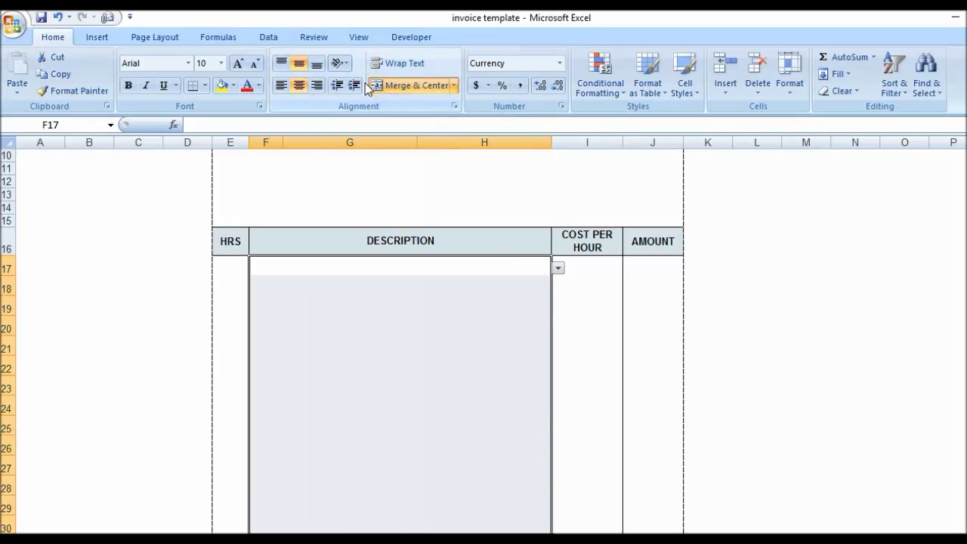
{"action": "left_click", "coordinate": [267, 38]}
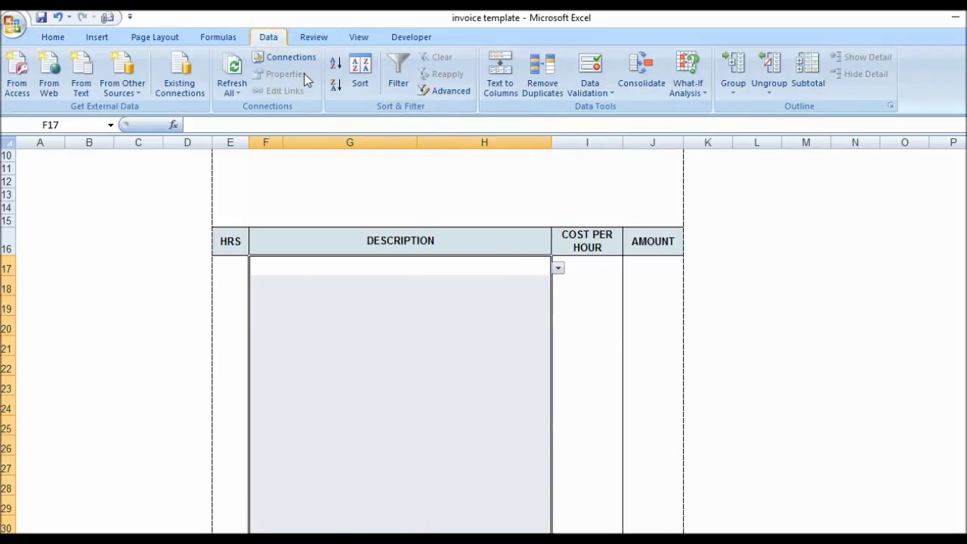
Step: Open Data Validation for the DESCRIPTION cells and agree to erase their mixed existing rules
{"action": "left_click", "coordinate": [585, 70]}
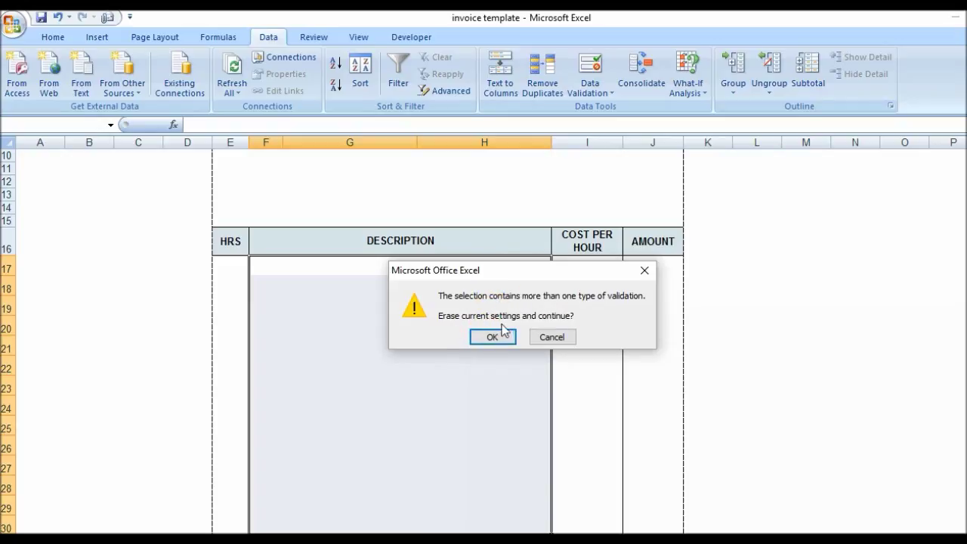
{"action": "left_click", "coordinate": [495, 338]}
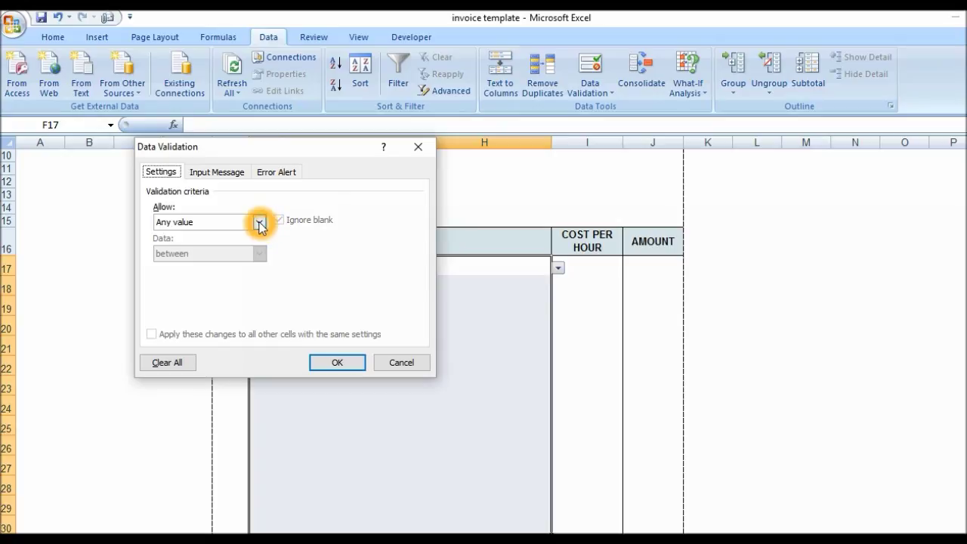
Step: Set the DESCRIPTION cells' validation to List with source =descriptions
{"action": "left_click", "coordinate": [260, 222]}
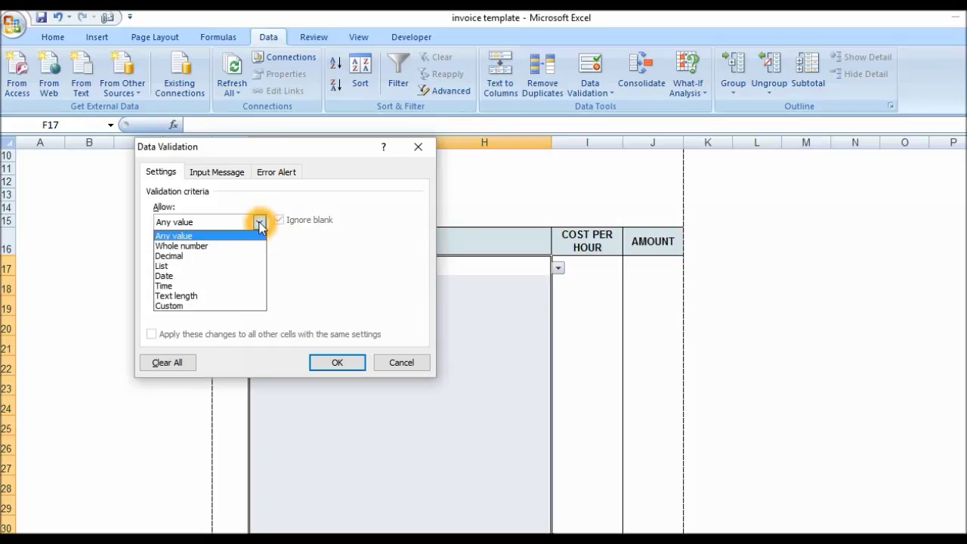
{"action": "left_click", "coordinate": [222, 267]}
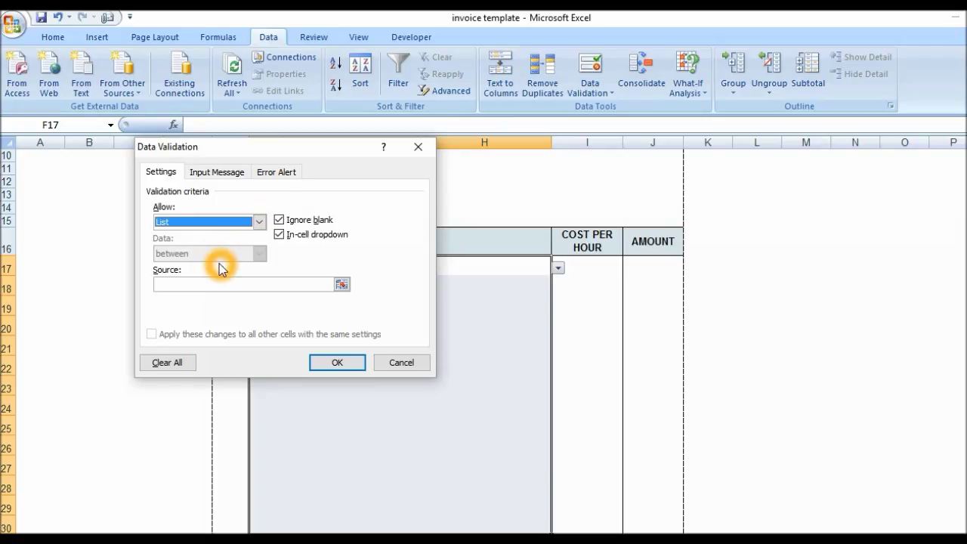
{"action": "left_click", "coordinate": [225, 283]}
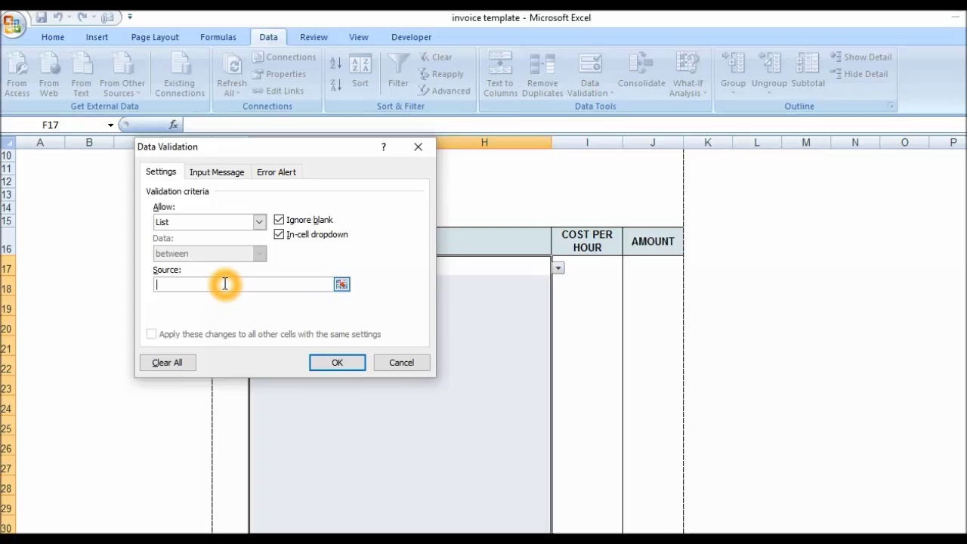
{"action": "type", "text": "="}
{"action": "type", "text": "descriptions"}
{"action": "left_click", "coordinate": [328, 362]}
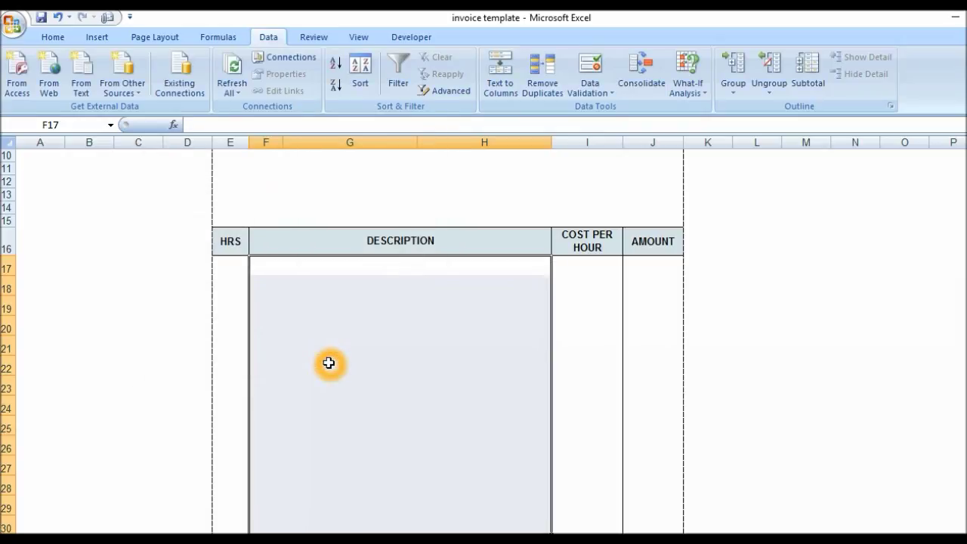
{"action": "left_click", "coordinate": [747, 281]}
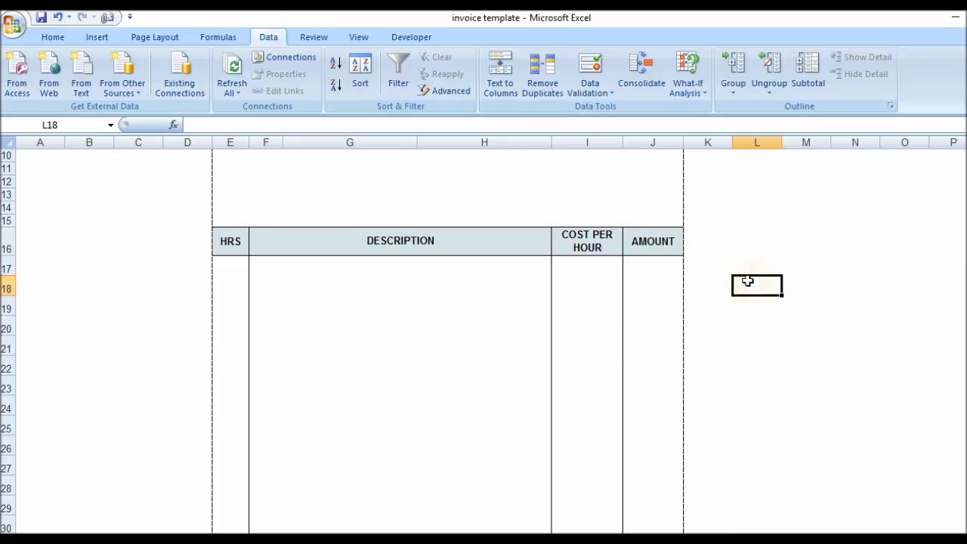
Step: Choose Product Review from the drop-down list in F18
{"action": "left_click", "coordinate": [529, 283]}
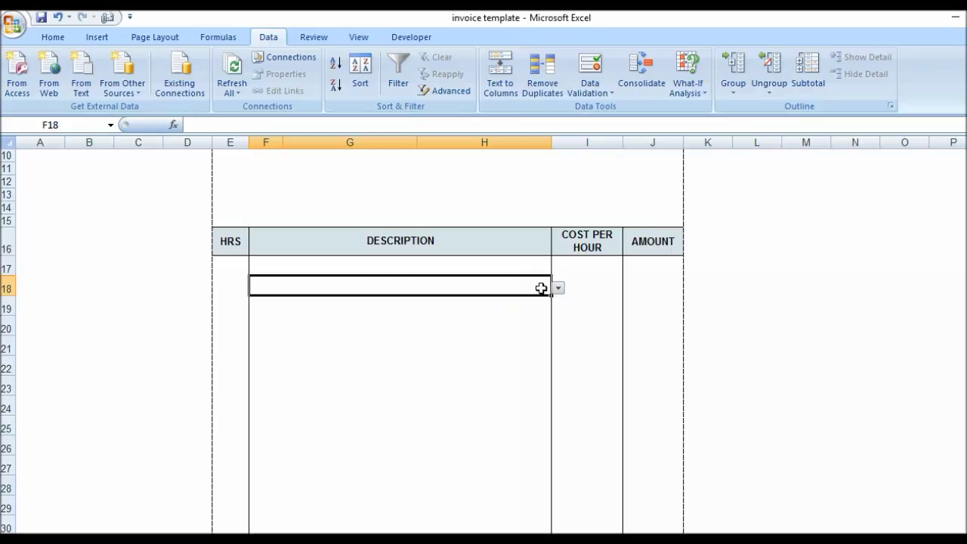
{"action": "left_click", "coordinate": [558, 288]}
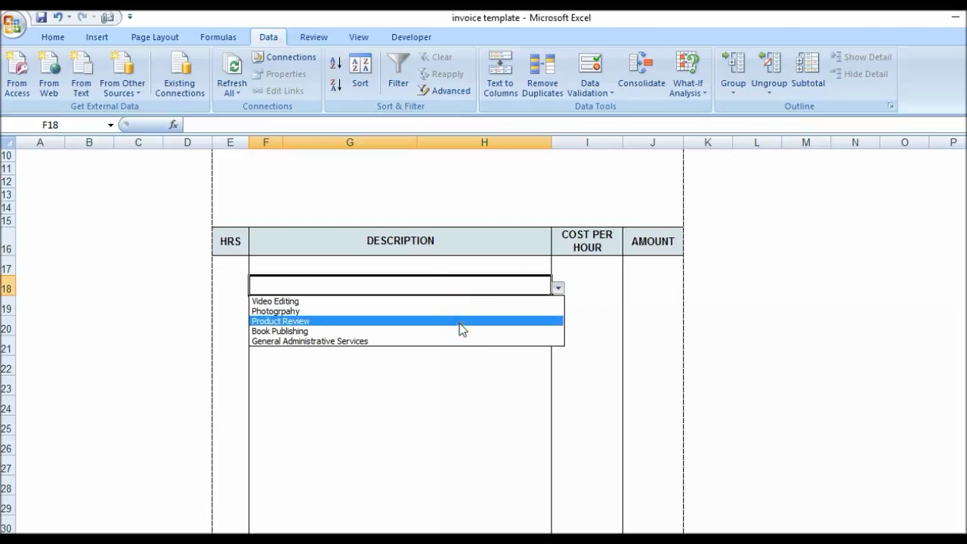
{"action": "left_click", "coordinate": [459, 324]}
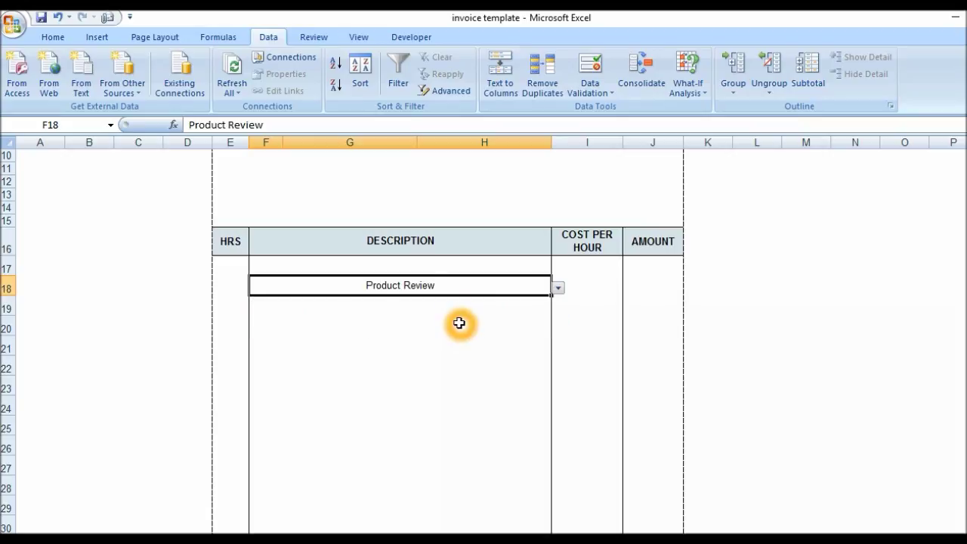
{"action": "left_click", "coordinate": [231, 284]}
{"action": "left_click", "coordinate": [231, 285]}
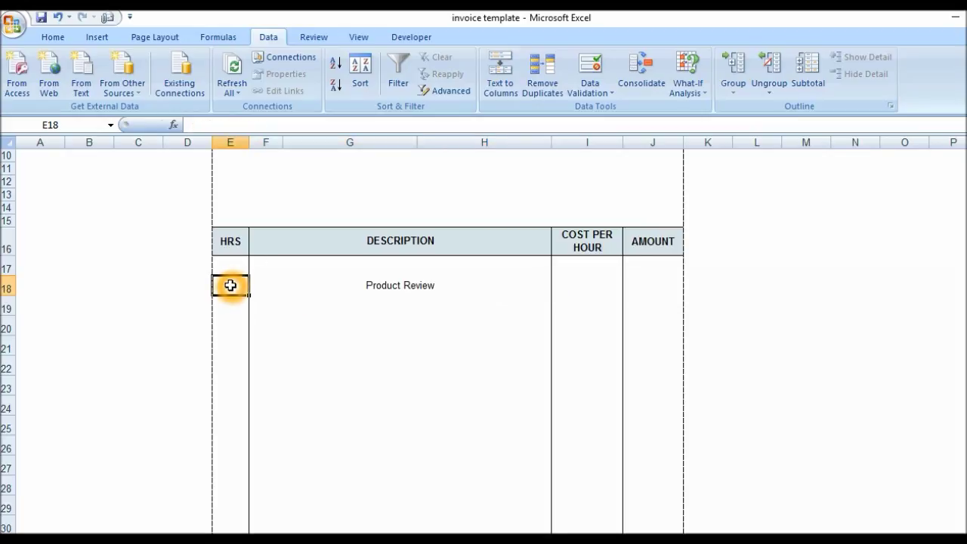
Step: Enter a $5.00 hourly rate in I18
{"action": "key", "text": "Down"}
{"action": "key", "text": "Up"}
{"action": "key", "text": "Right"}
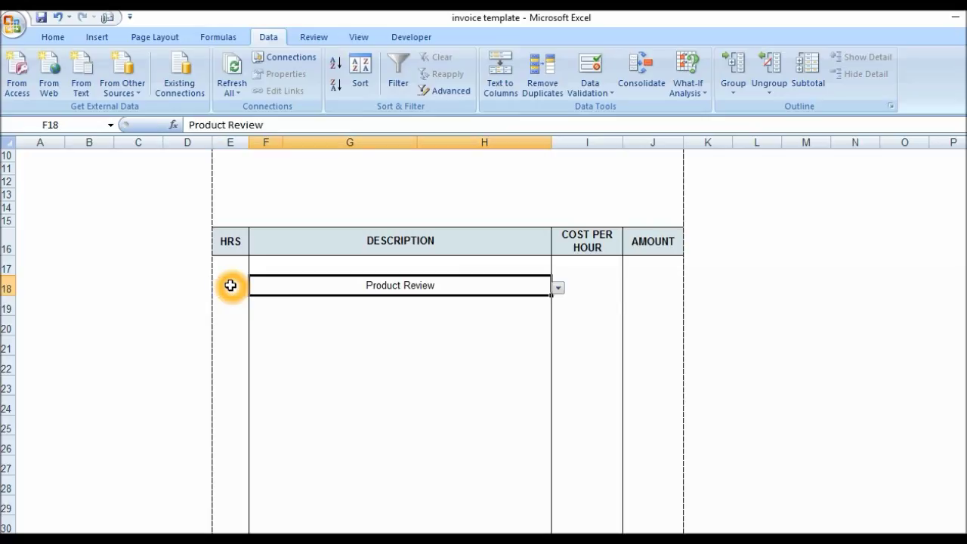
{"action": "key", "text": "Right"}
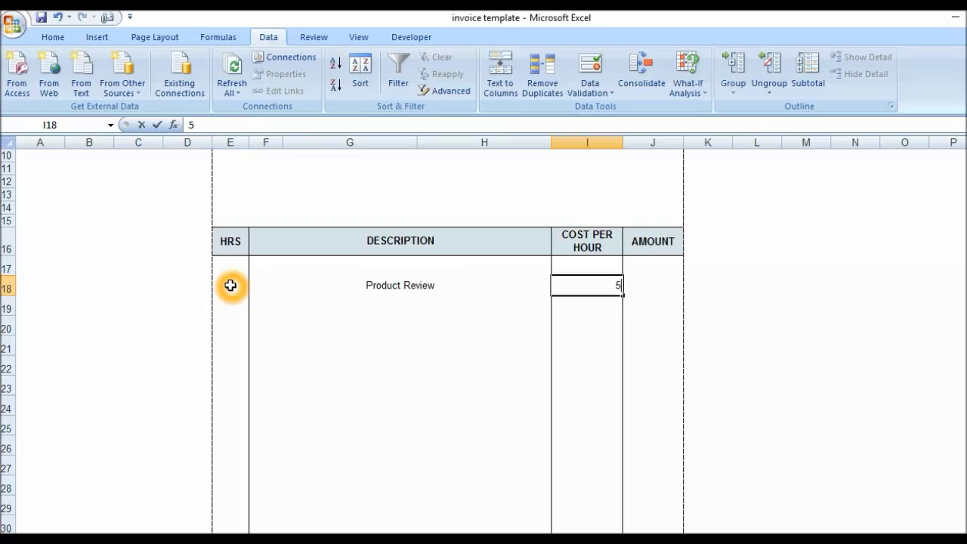
{"action": "type", "text": "5.00"}
{"action": "key", "text": "Return"}
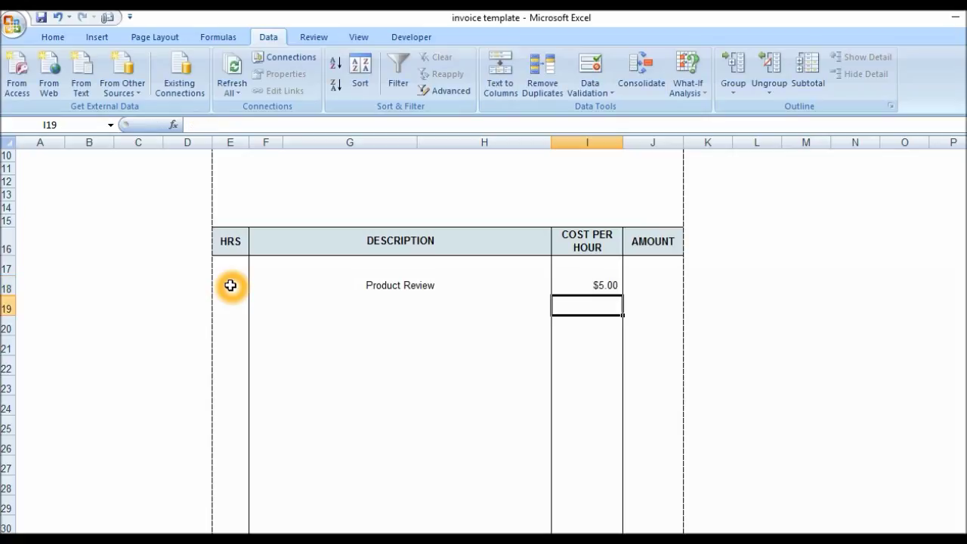
Step: Make J18's amount =E18*I18 so it shows $10.00
{"action": "key", "text": "Up"}
{"action": "key", "text": "Right"}
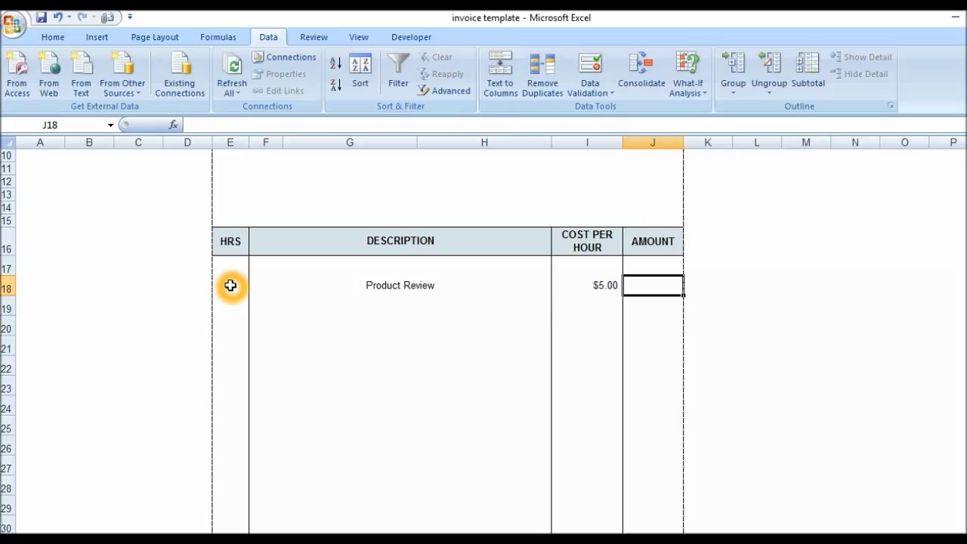
{"action": "type", "text": "+"}
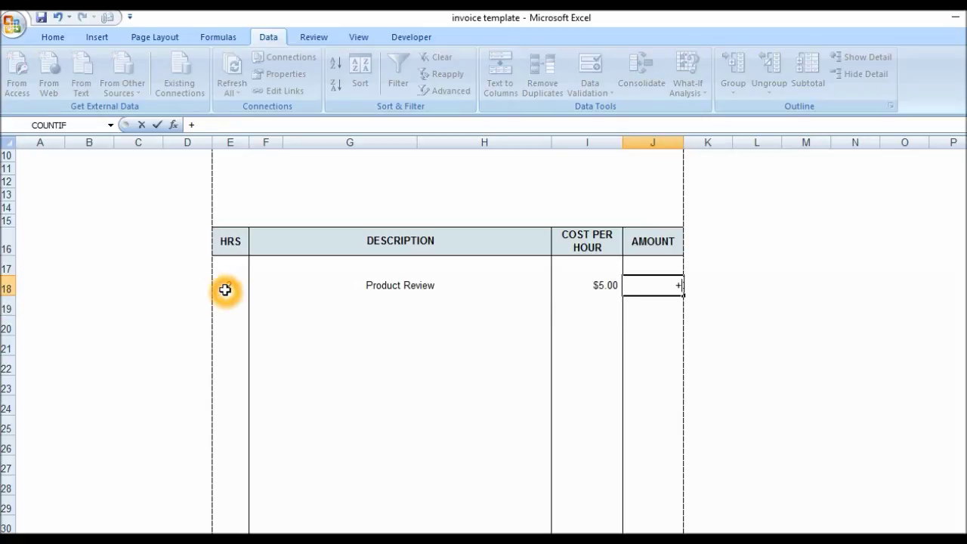
{"action": "left_click", "coordinate": [225, 289]}
{"action": "type", "text": "*"}
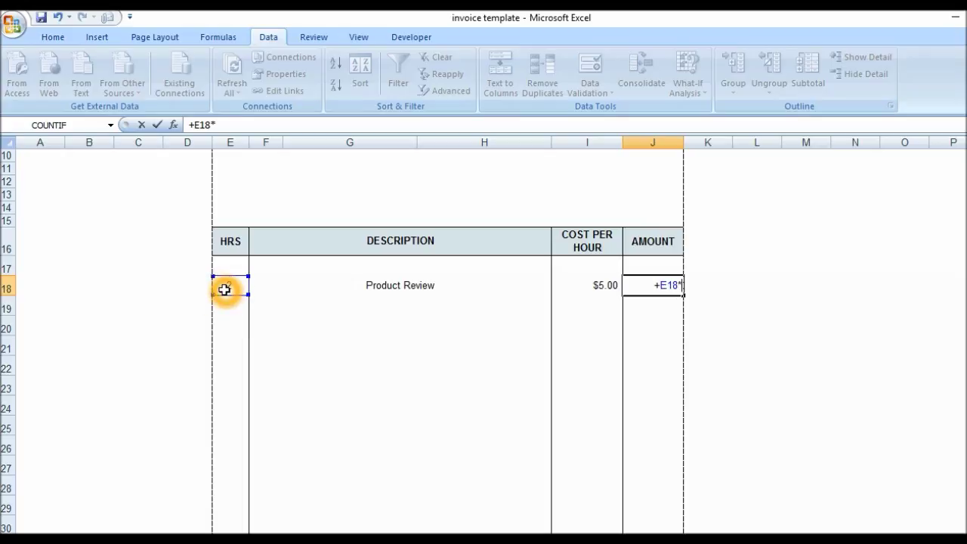
{"action": "left_click", "coordinate": [592, 285]}
{"action": "key", "text": "Return"}
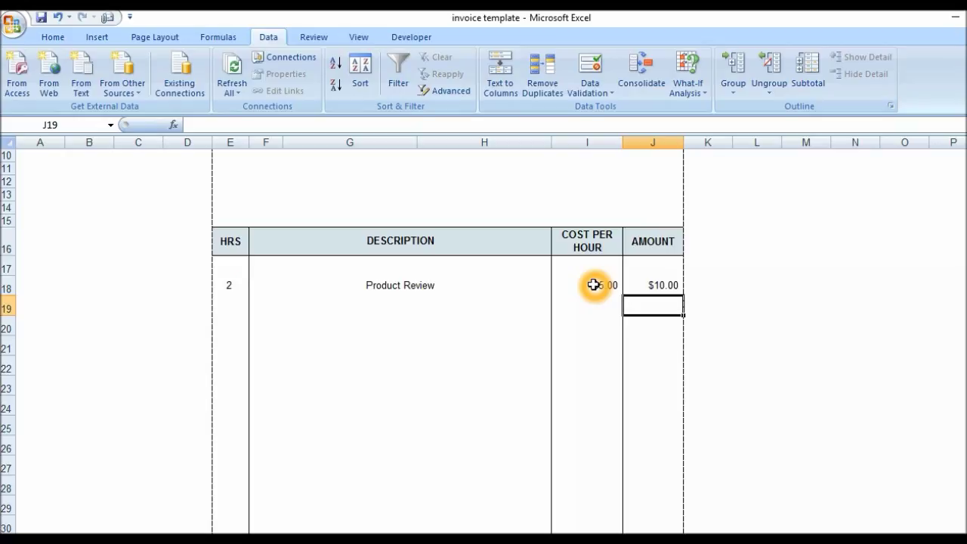
{"action": "left_click", "coordinate": [401, 300]}
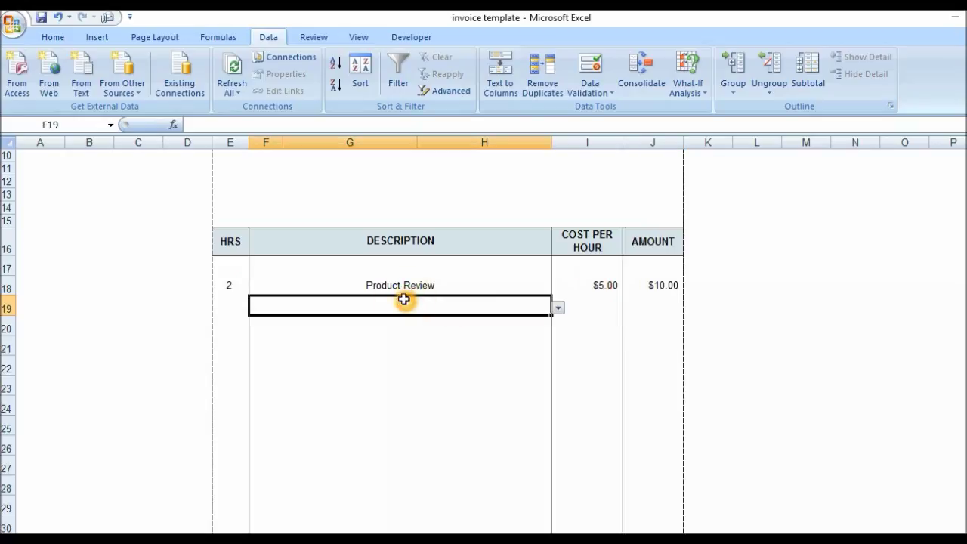
Step: Pick Book Publishing for row 19 and enter 5 hours in E19
{"action": "left_click", "coordinate": [558, 308]}
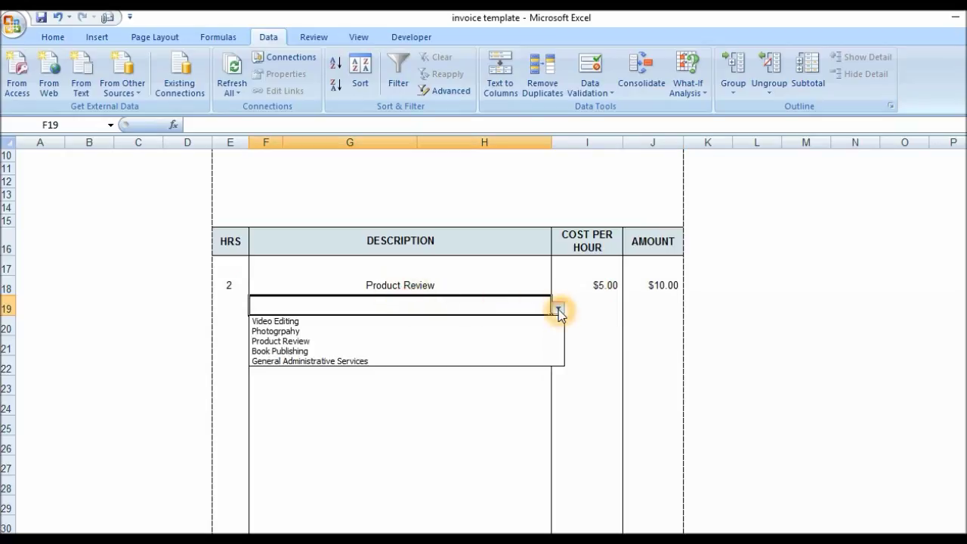
{"action": "left_click", "coordinate": [443, 351]}
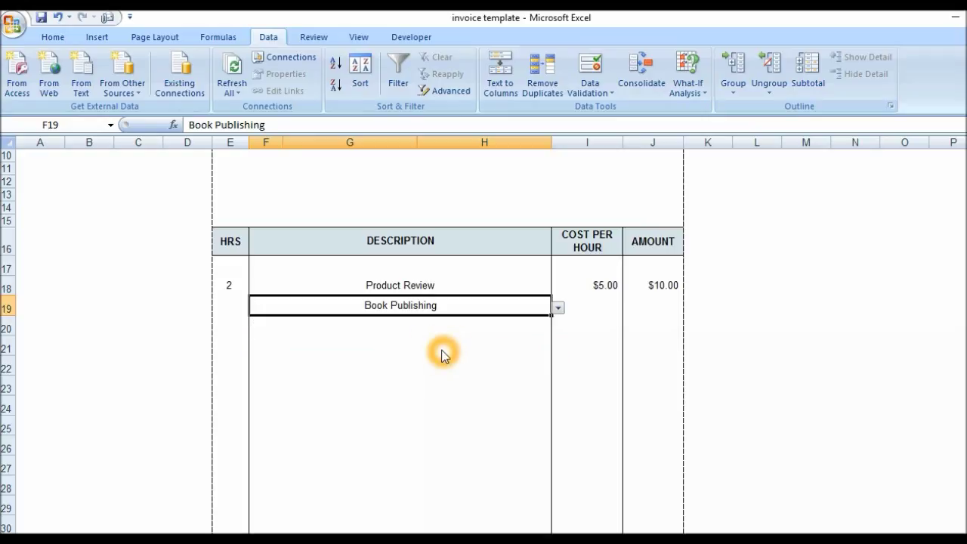
{"action": "left_click", "coordinate": [240, 309]}
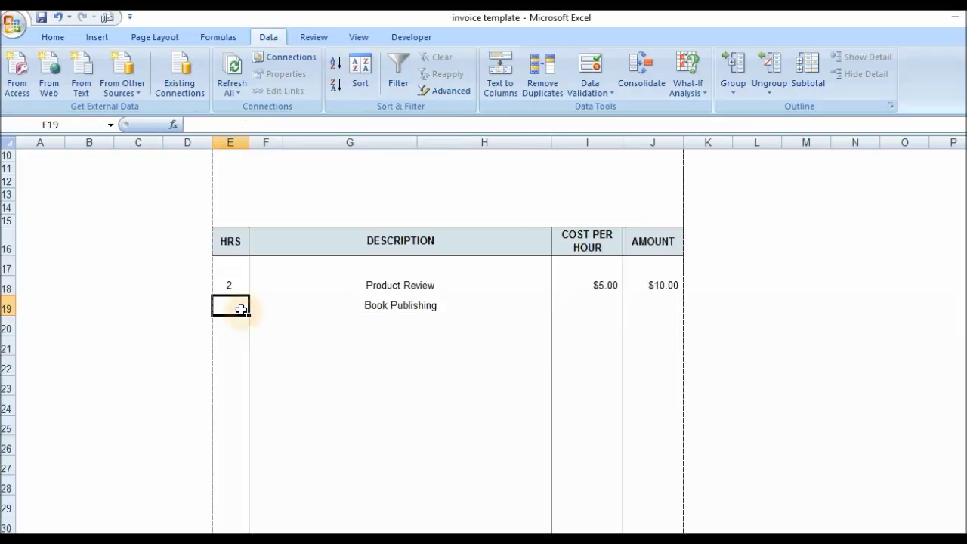
{"action": "type", "text": "5"}
{"action": "key", "text": "Return"}
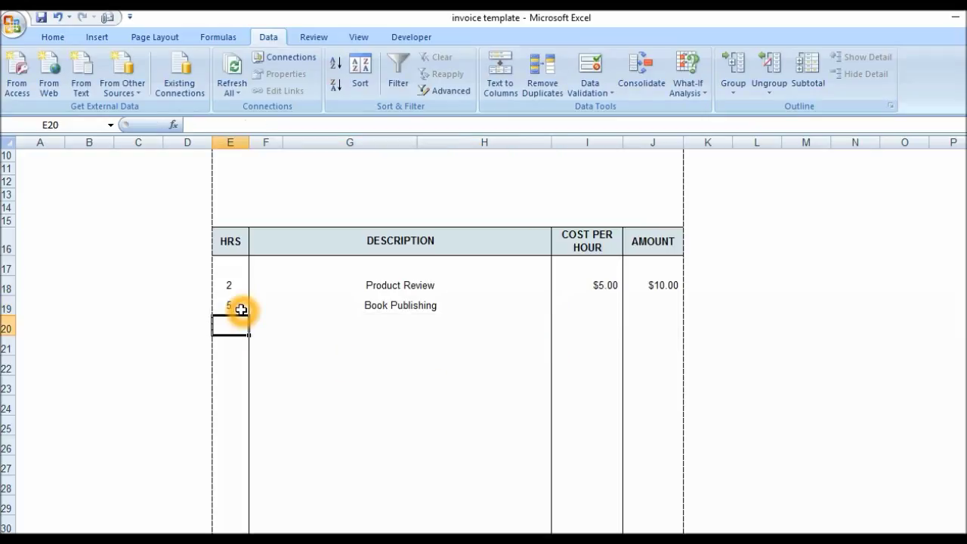
Step: Enter a $2.50 hourly rate in I19
{"action": "key", "text": "Up"}
{"action": "key", "text": "Right"}
{"action": "key", "text": "Right"}
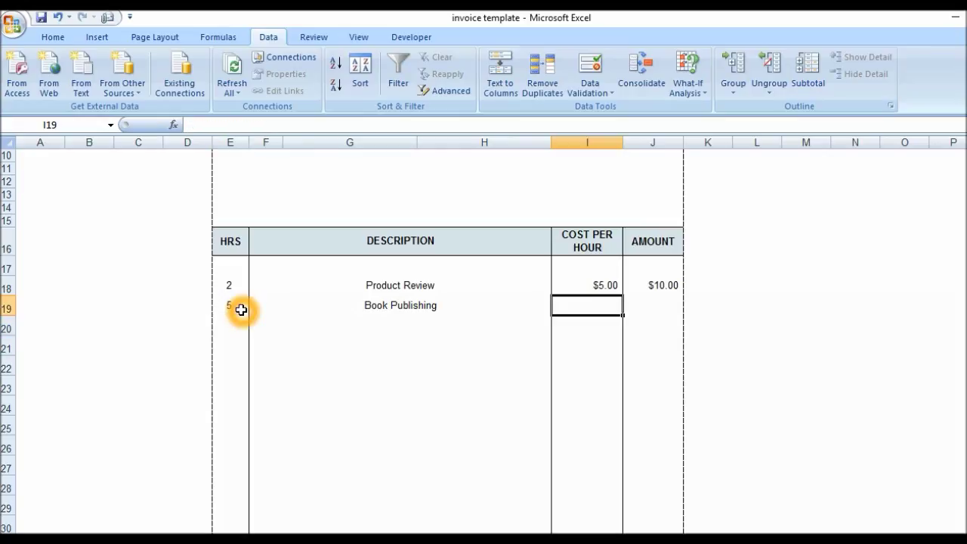
{"action": "type", "text": "2.50"}
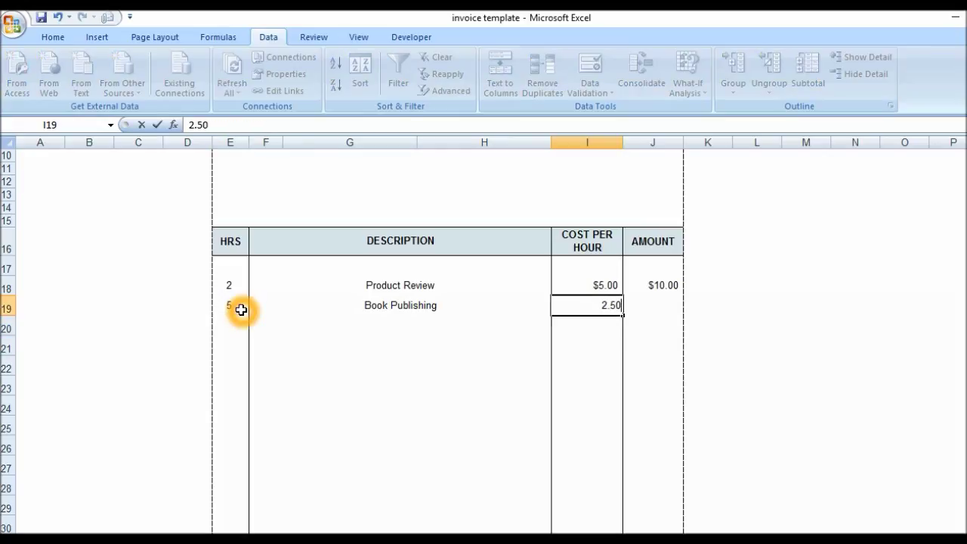
{"action": "key", "text": "Return"}
{"action": "key", "text": "Up"}
{"action": "key", "text": "Up"}
{"action": "key", "text": "Right"}
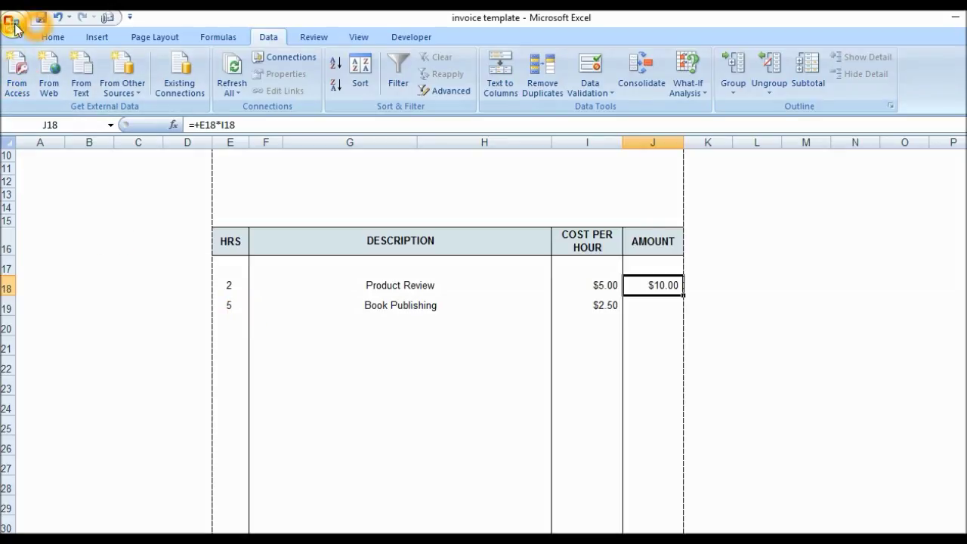
Step: Copy the J18 amount formula down into J19:J24, so row 19 shows $12.50
{"action": "left_click", "coordinate": [43, 37]}
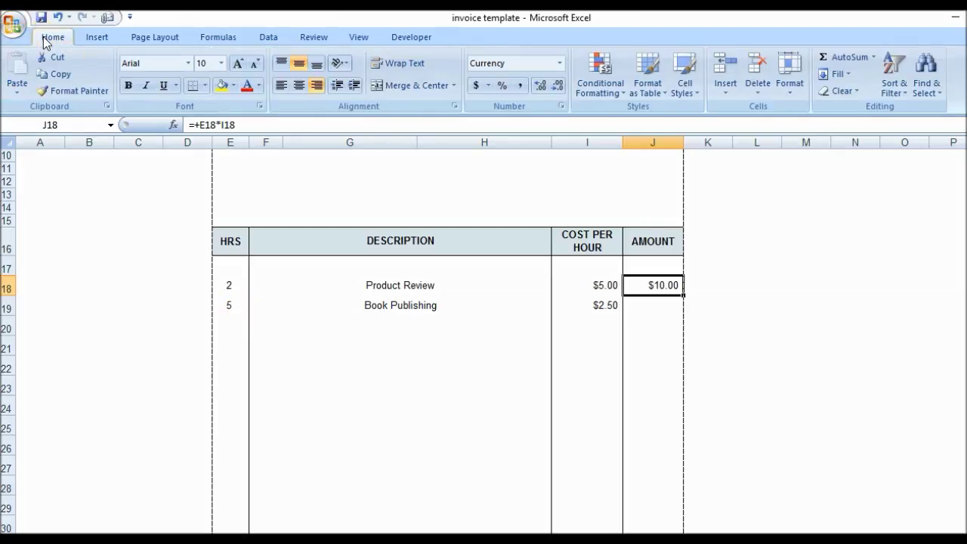
{"action": "left_click", "coordinate": [54, 76]}
{"action": "left_click", "coordinate": [667, 303]}
{"action": "scroll", "coordinate": [365, 235], "scroll_direction": "up", "scroll_amount": 2}
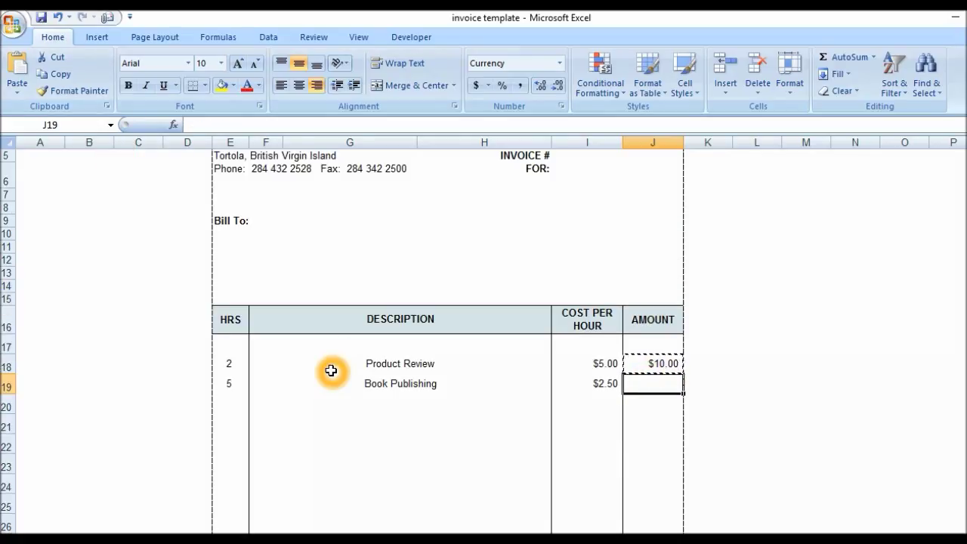
{"action": "key", "text": "shift+Down"}
{"action": "key", "text": "shift+Down"}
{"action": "key", "text": "shift+Down"}
{"action": "key", "text": "shift+Down"}
{"action": "key", "text": "shift+Down"}
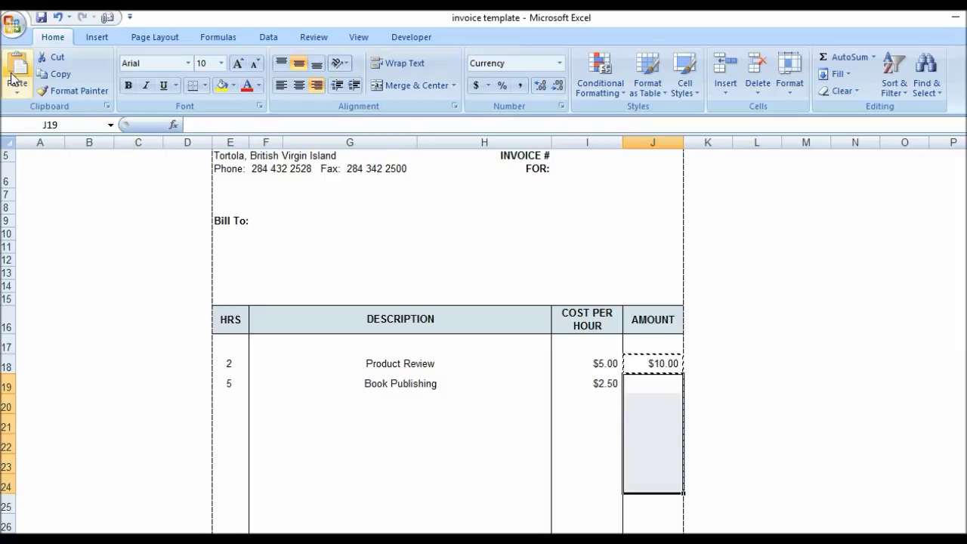
{"action": "left_click", "coordinate": [16, 72]}
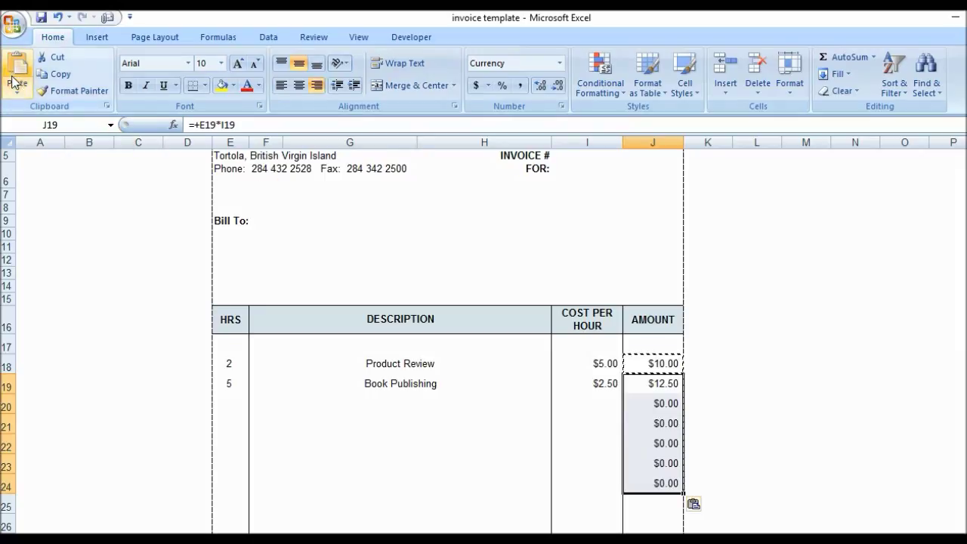
Step: Add a Video Editing line in row 20: 10 hours at $4.50, totalling $45.00
{"action": "left_click", "coordinate": [322, 404]}
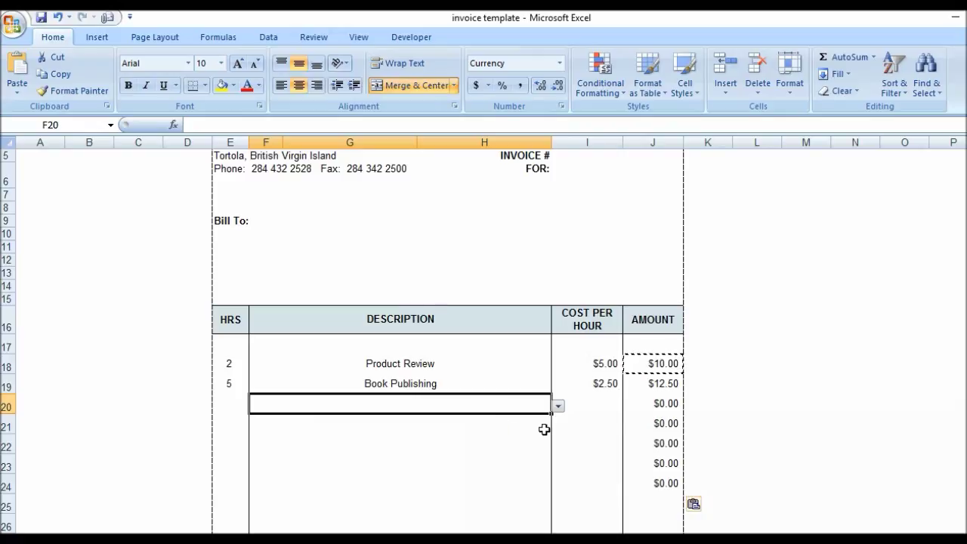
{"action": "left_click", "coordinate": [557, 406]}
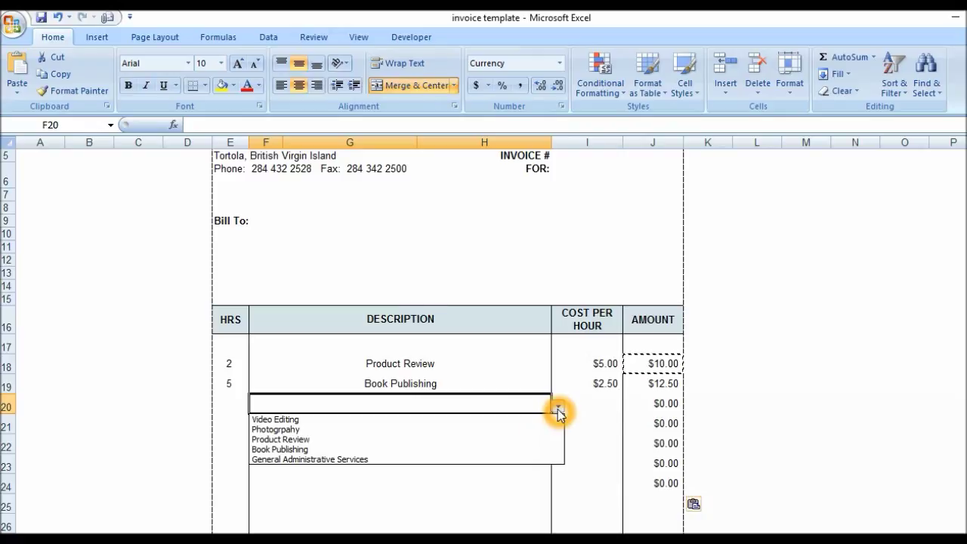
{"action": "left_click", "coordinate": [458, 418]}
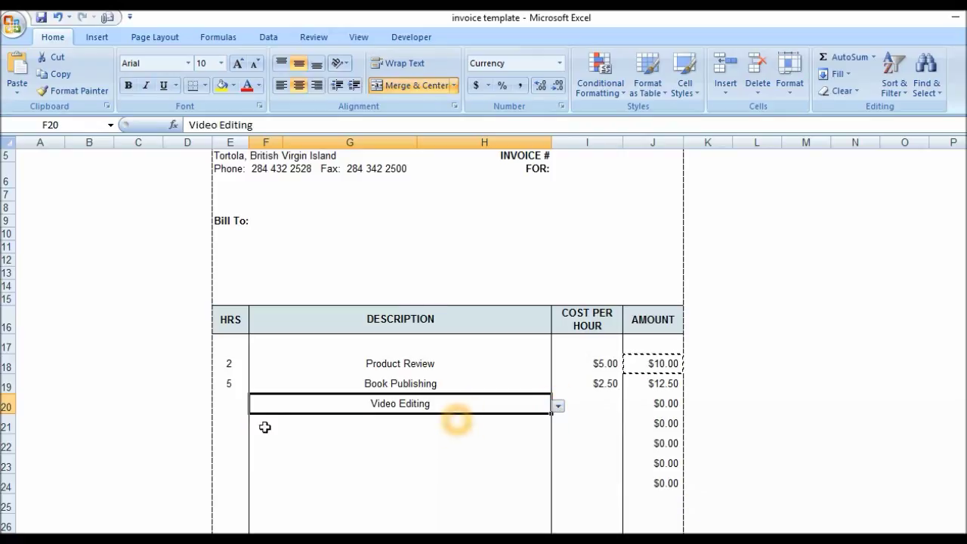
{"action": "left_click", "coordinate": [224, 403]}
{"action": "type", "text": "10"}
{"action": "key", "text": "Return"}
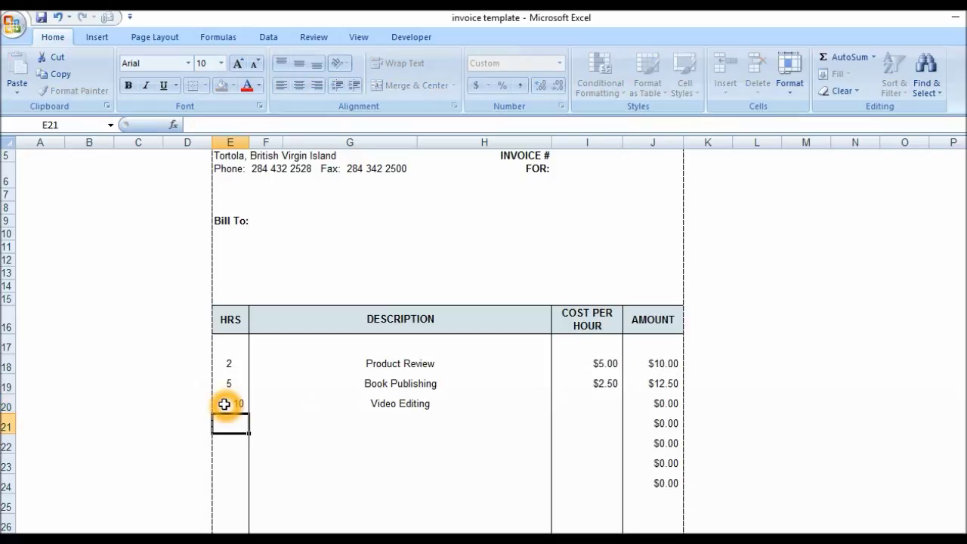
{"action": "left_click", "coordinate": [224, 403]}
{"action": "key", "text": "Tab"}
{"action": "key", "text": "Tab"}
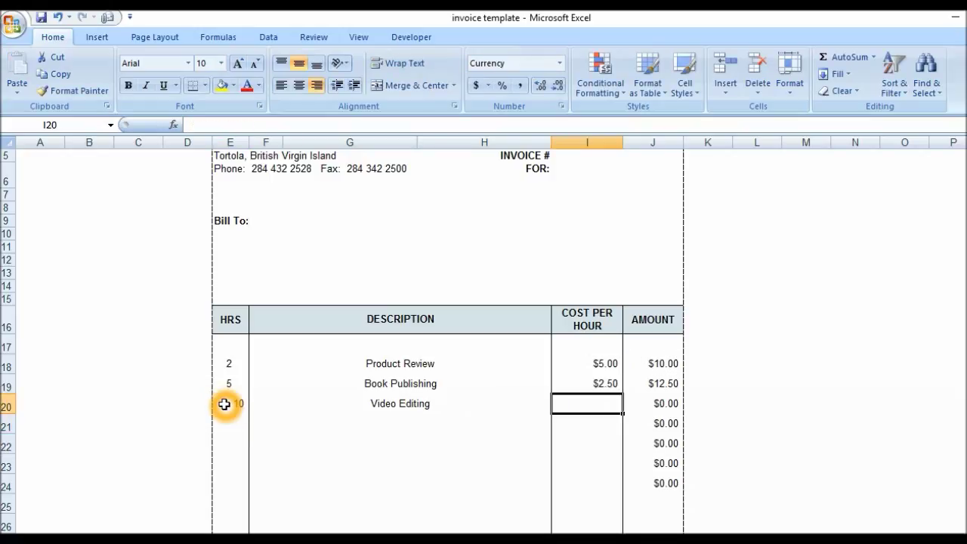
{"action": "type", "text": "4.50"}
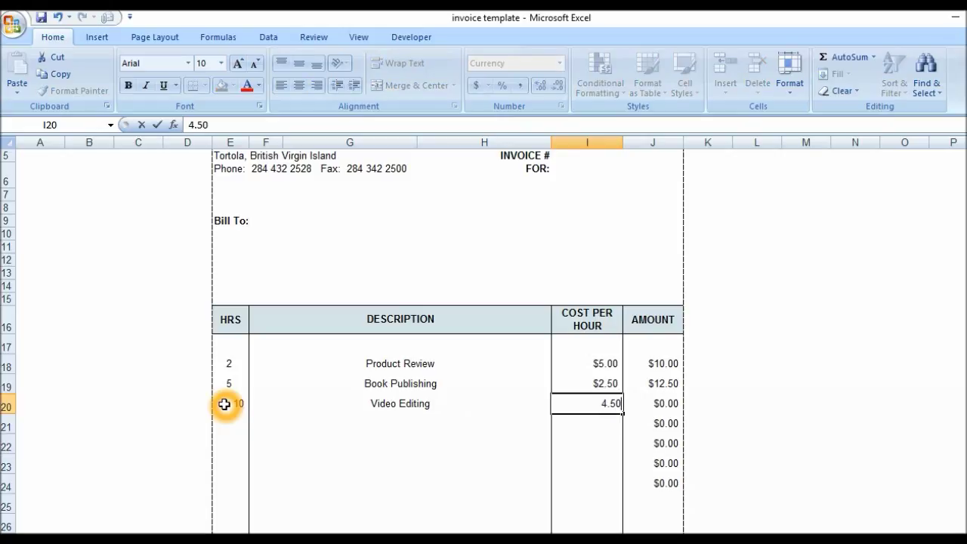
{"action": "key", "text": "Return"}
{"action": "key", "text": "Down"}
{"action": "key", "text": "Down"}
{"action": "key", "text": "Down"}
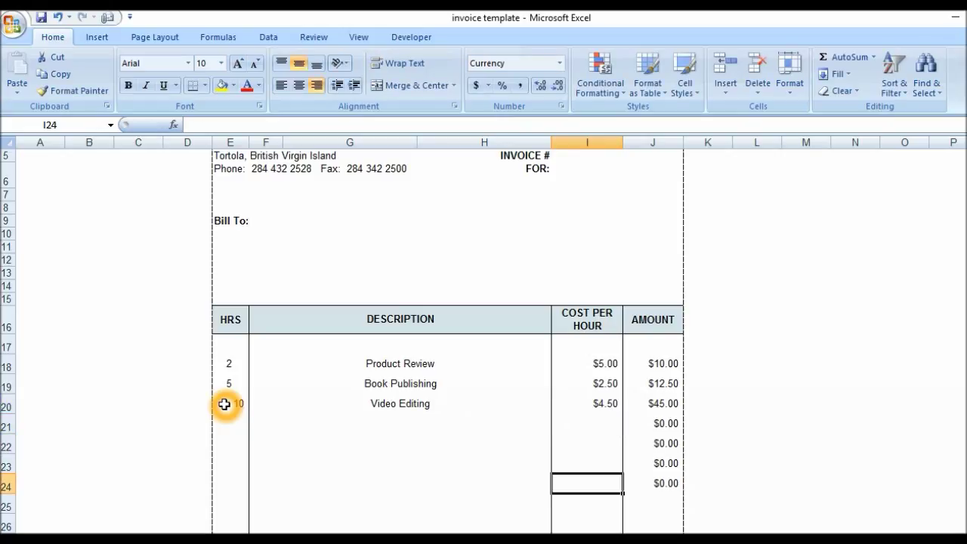